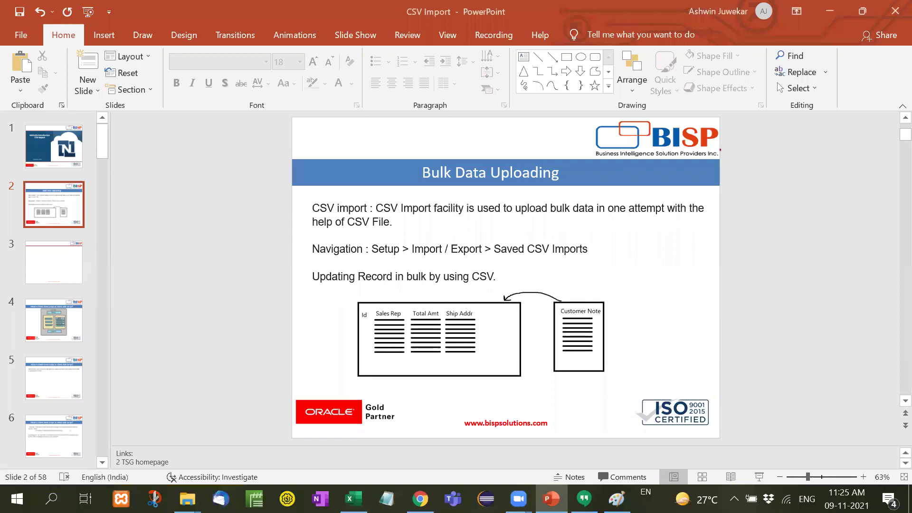
- Check that Sales Order Form records 135 and 235 both have an empty Customer Note
click(420, 498)
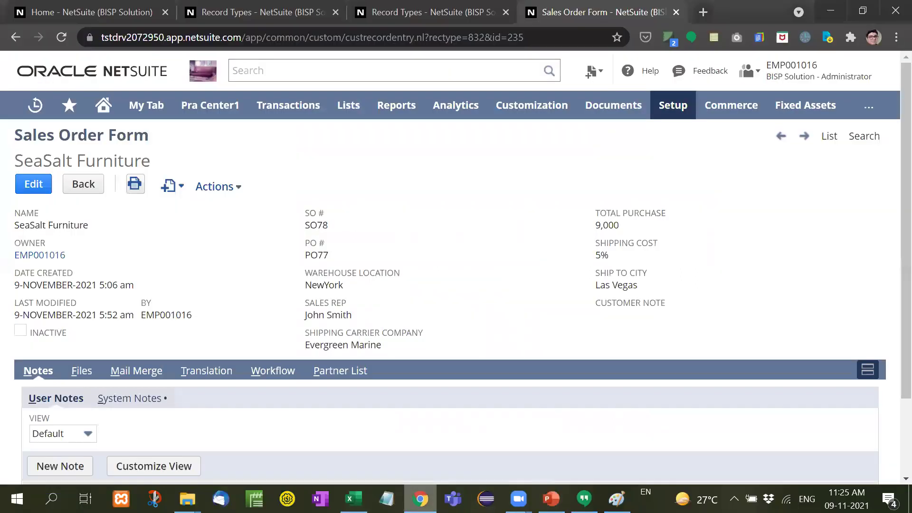
click(824, 144)
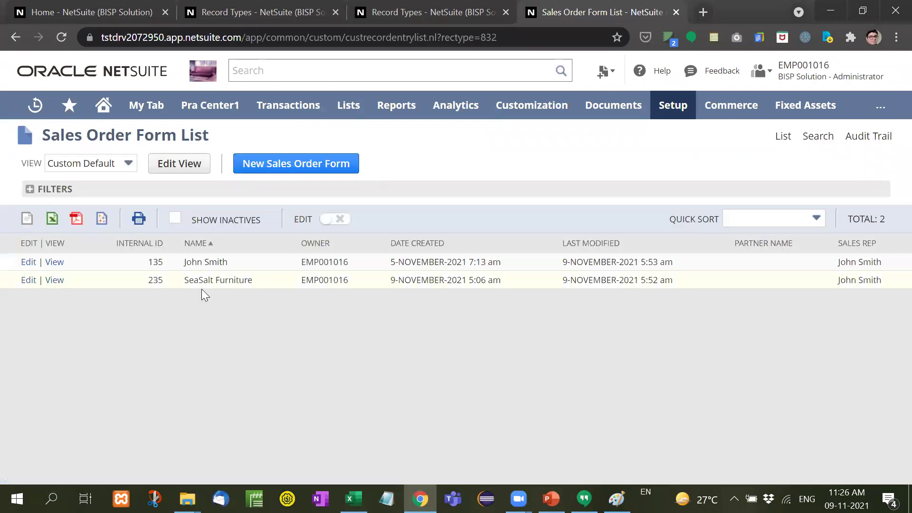
click(54, 262)
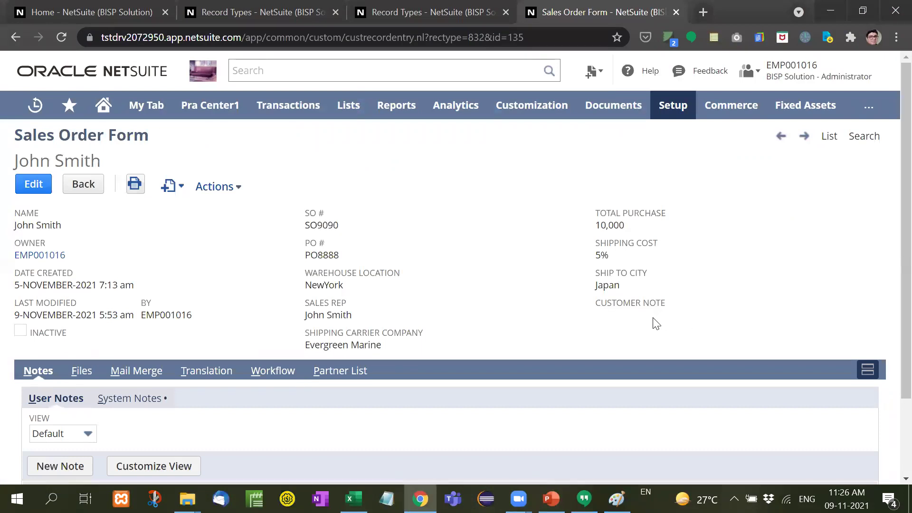
click(830, 137)
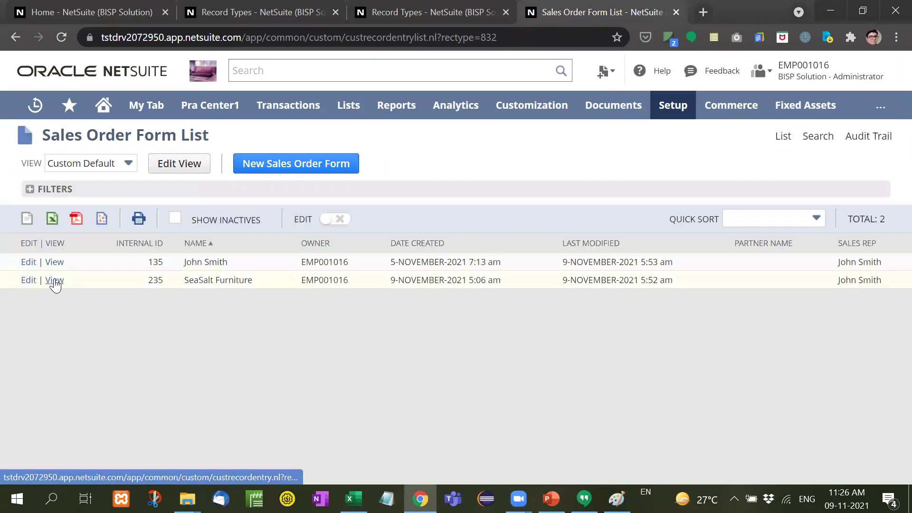
click(53, 281)
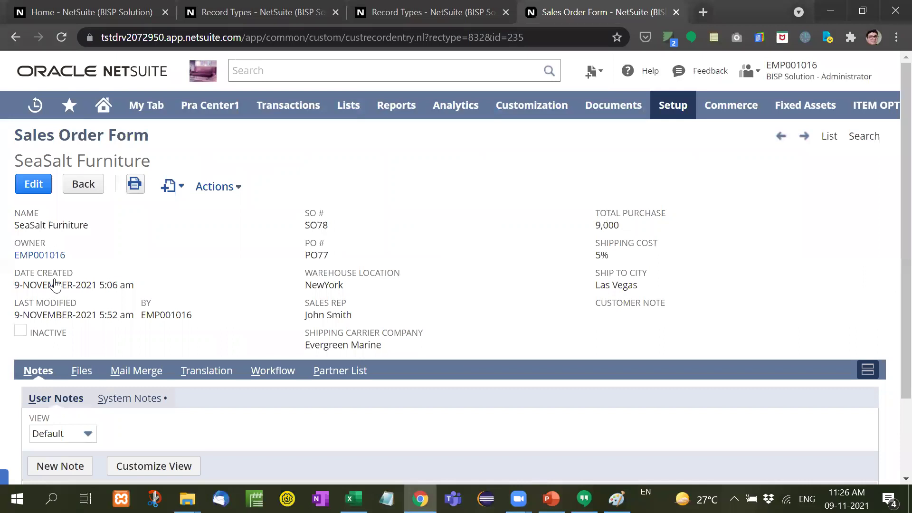
click(829, 137)
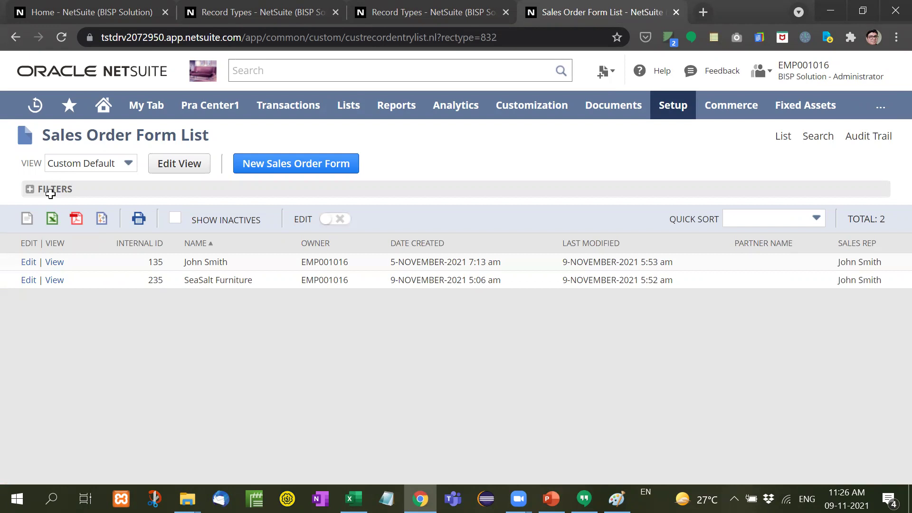
- Review the custrecordcustomernote values for records 135 and 235 in the exported sheet
key(alt+Tab)
click(585, 179)
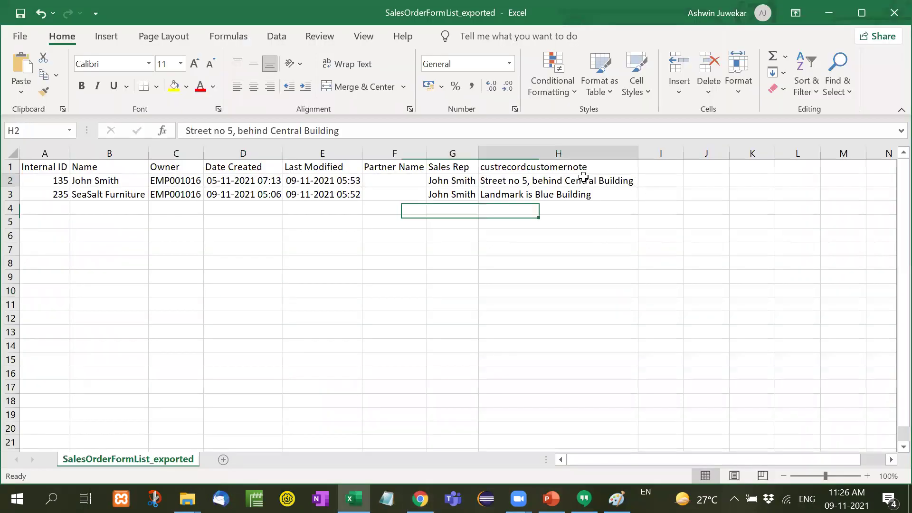
click(571, 163)
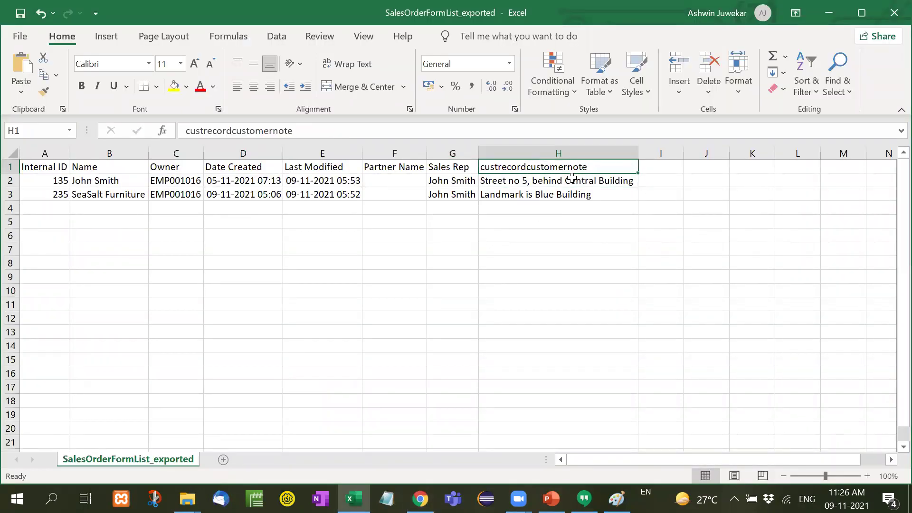
drag(574, 179, 573, 193)
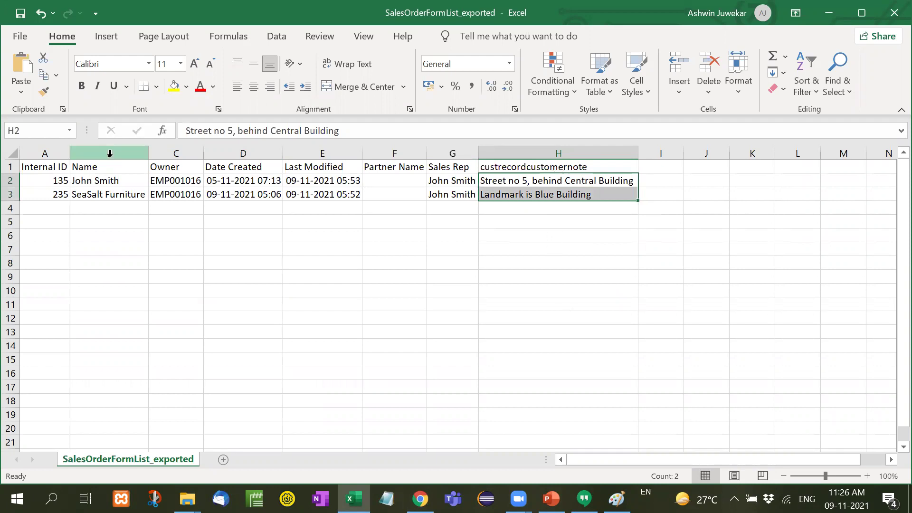
- Delete columns B through G, leaving only the Internal ID and customer note columns
drag(109, 152, 450, 151)
right_click(450, 155)
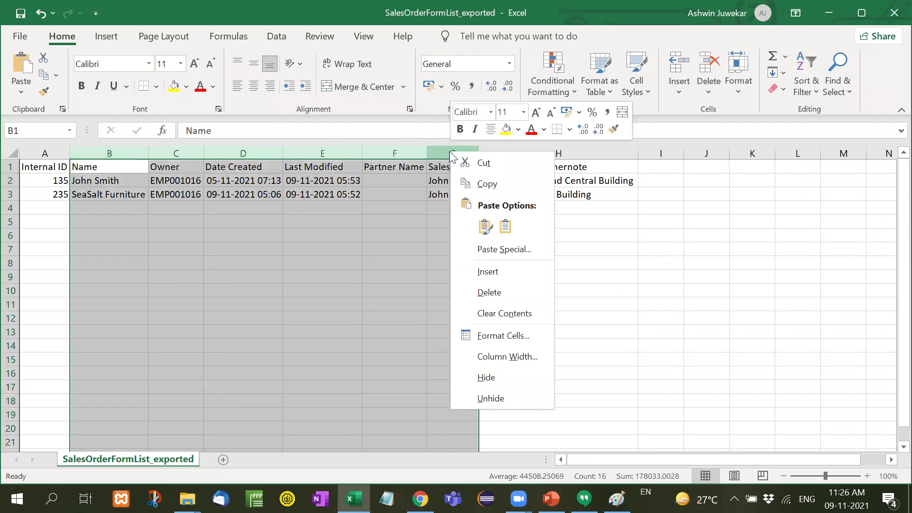
click(499, 290)
click(499, 289)
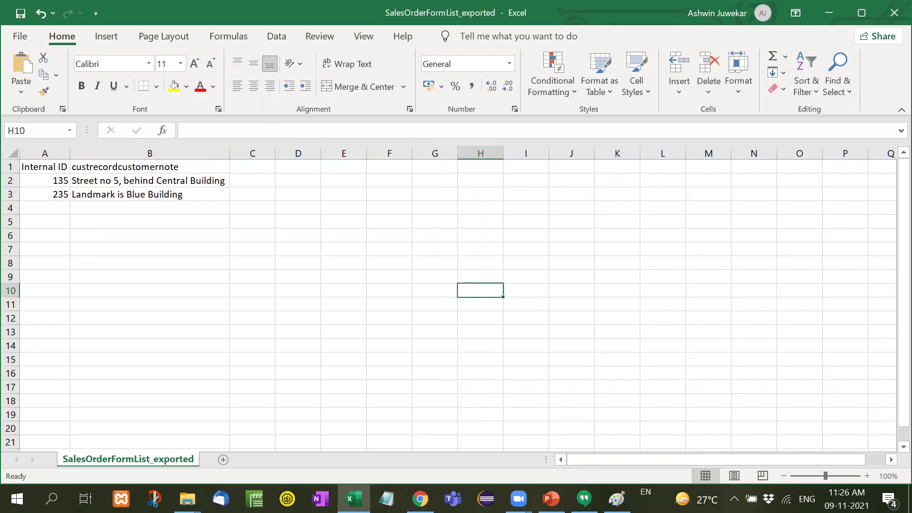
key(alt+Tab)
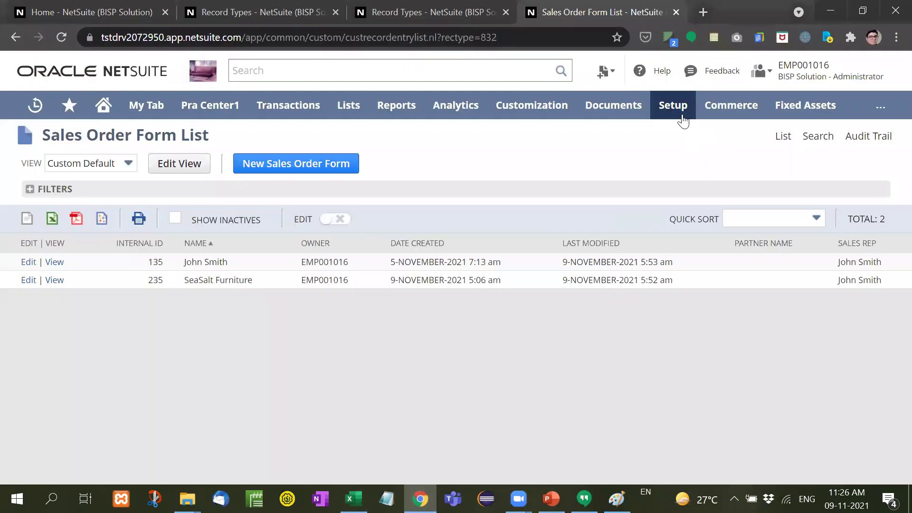
- Start a new CSV import from the Saved CSV Imports page
mouse_move(683, 118)
scroll(692, 434, down, 3)
mouse_move(684, 374)
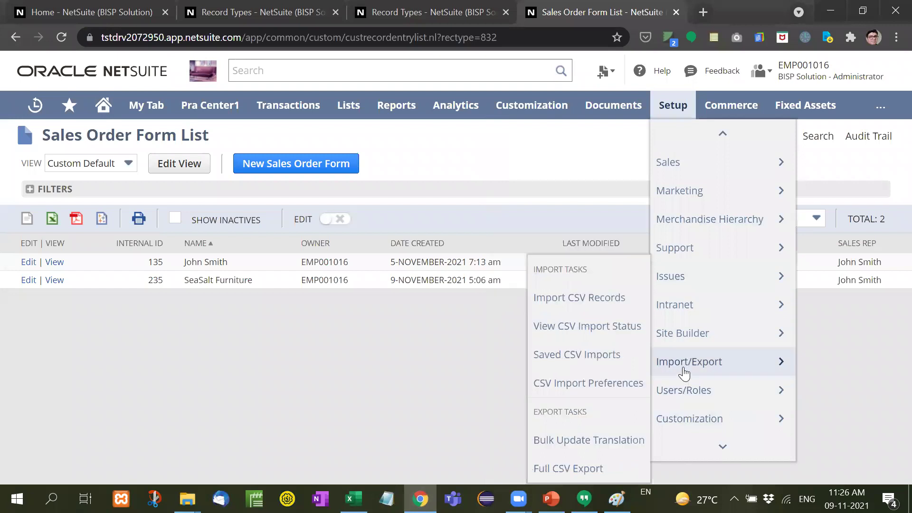
click(601, 359)
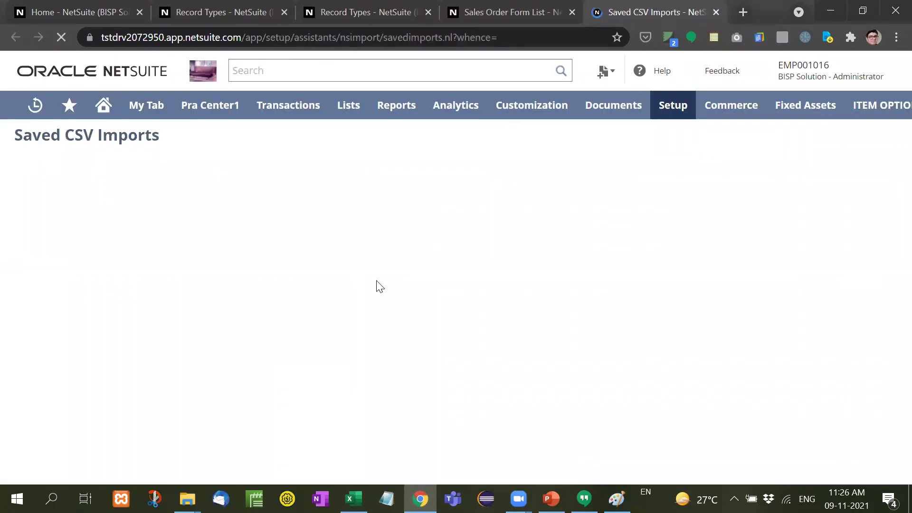
click(50, 167)
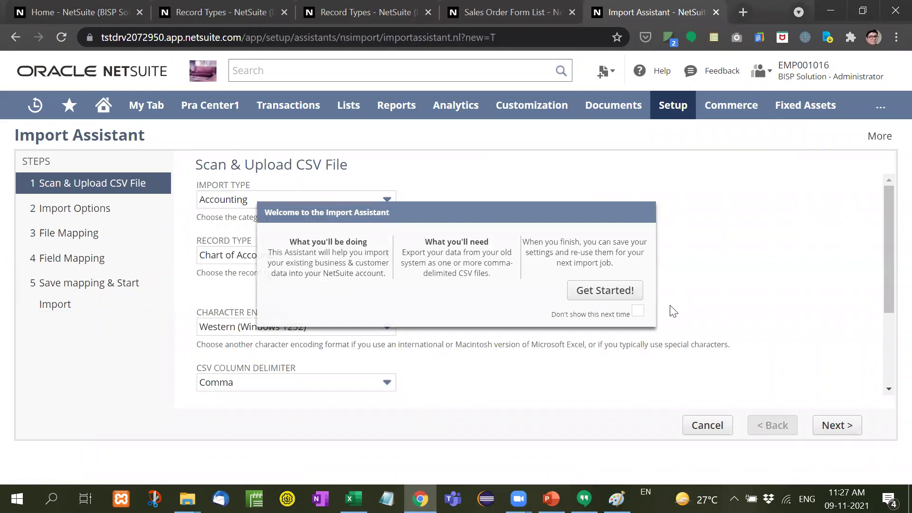
click(602, 289)
- Set the import type to Custom Records with the Sales Order Form record type
click(283, 201)
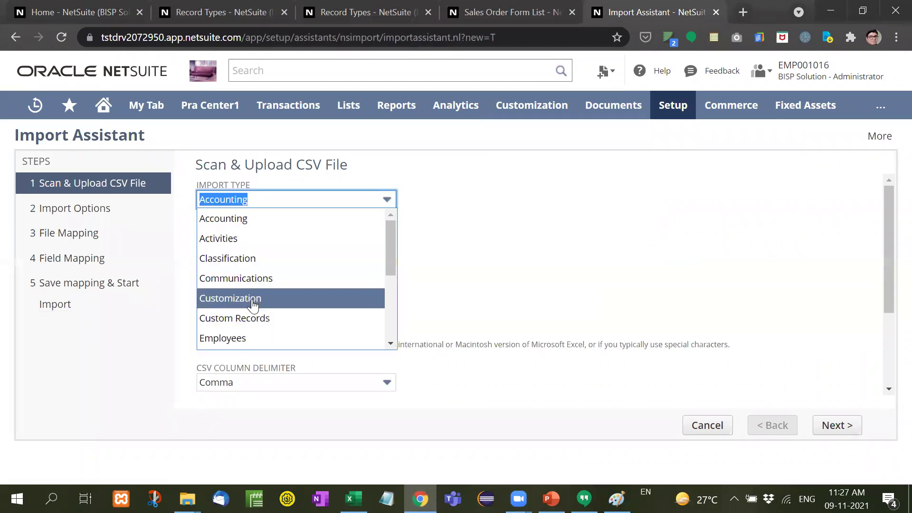
click(250, 318)
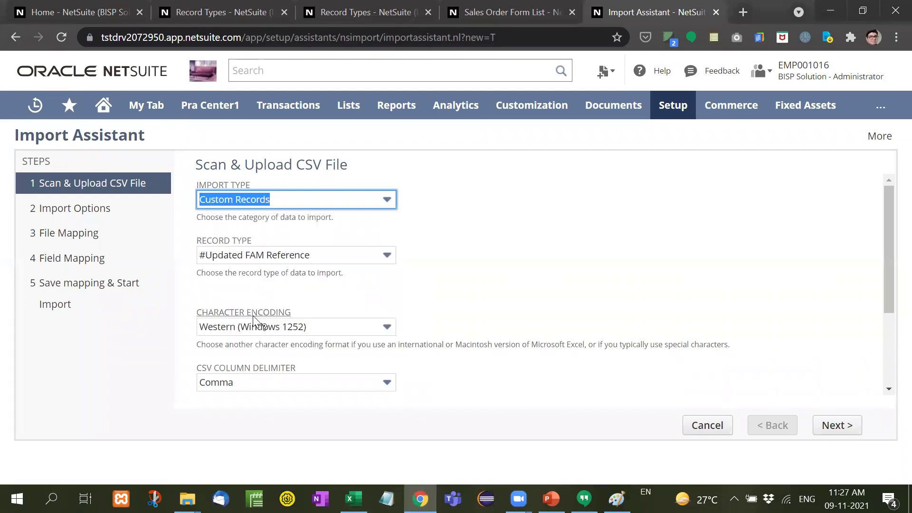
click(312, 261)
text(Sales Order Form)
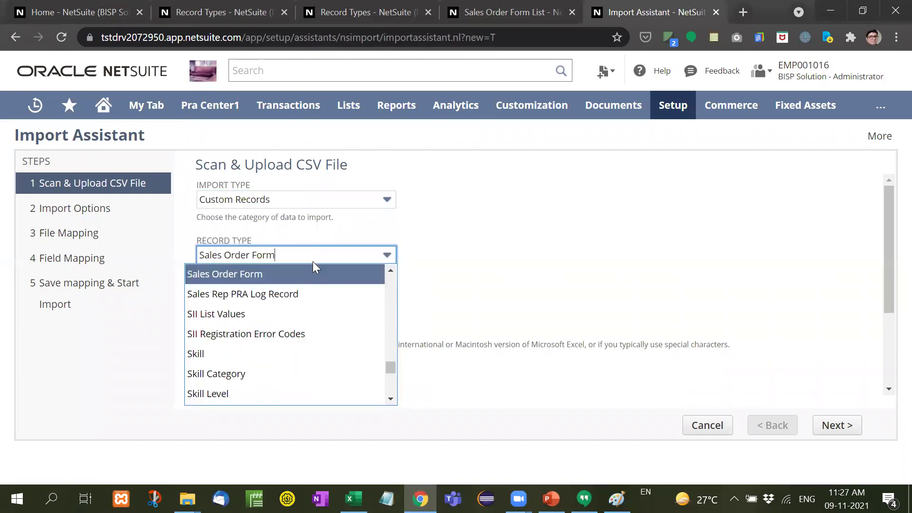
click(550, 303)
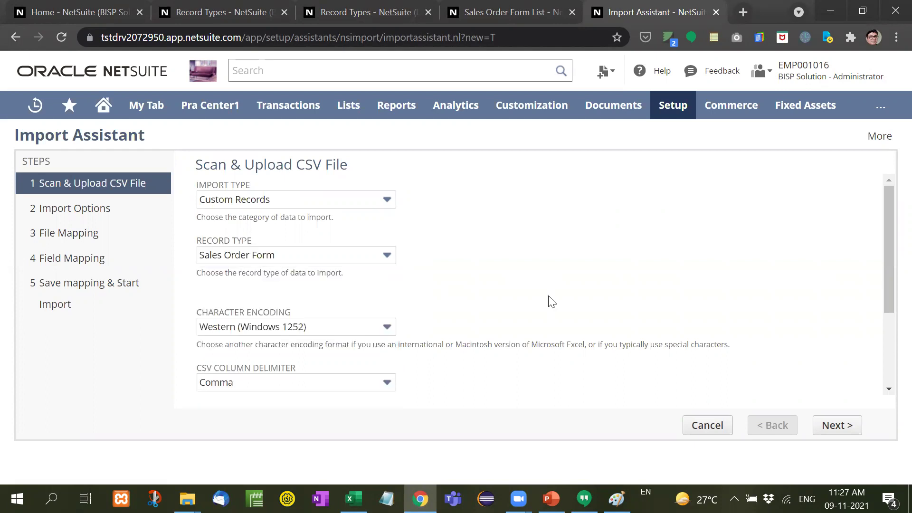
- Upload SalesOrderFormList_exported.csv and continue to Import Options
scroll(549, 302, down, 3)
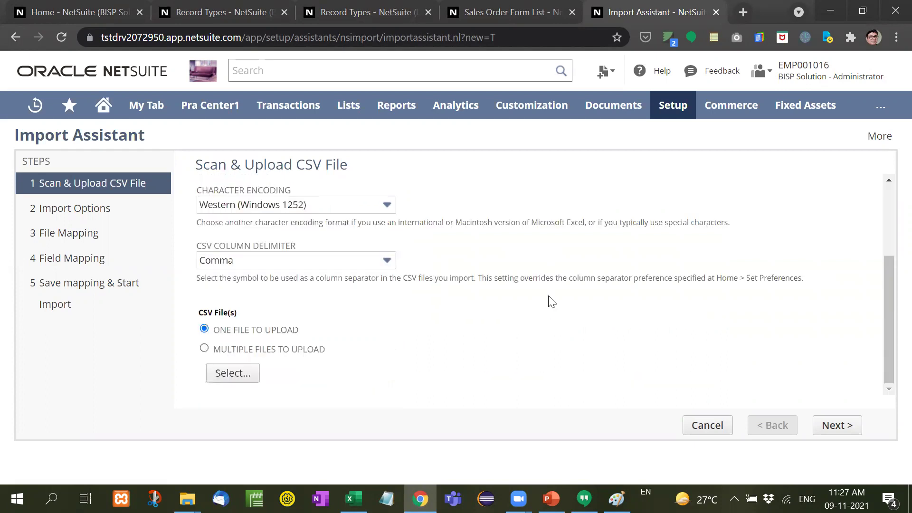
click(233, 374)
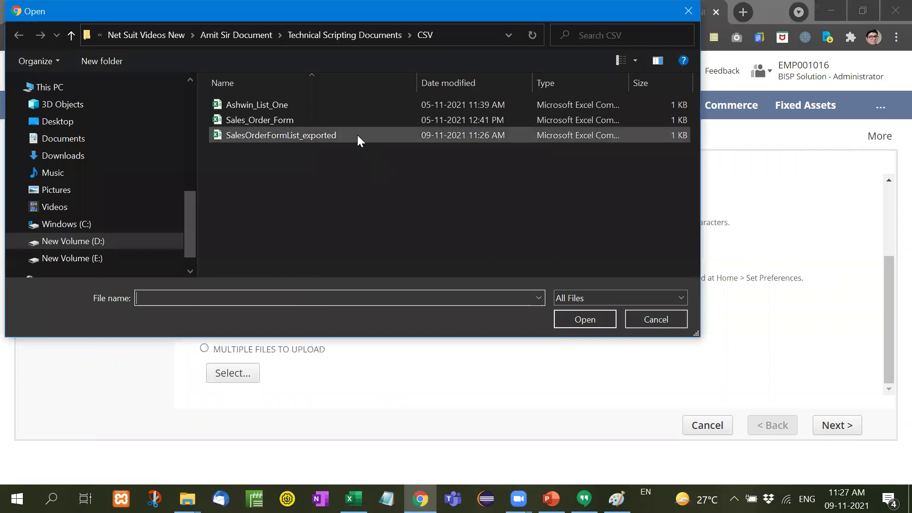
click(353, 136)
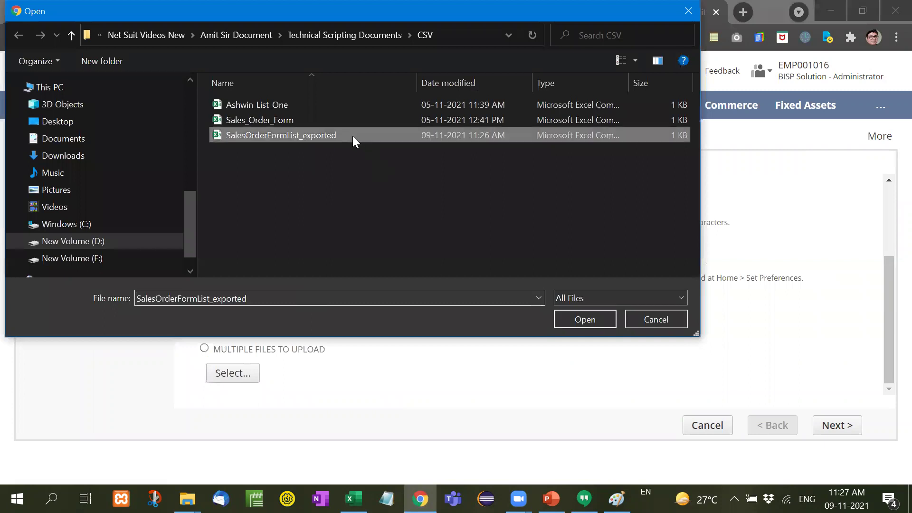
double_click(352, 136)
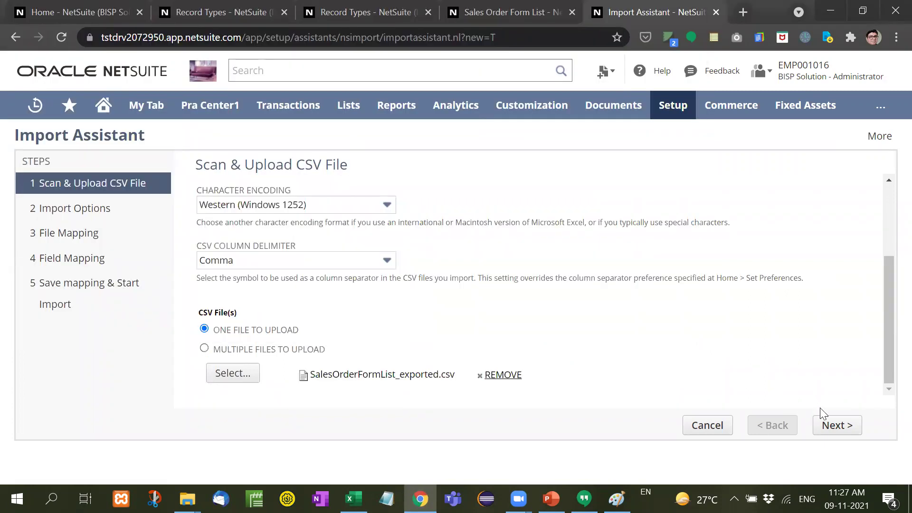
click(832, 426)
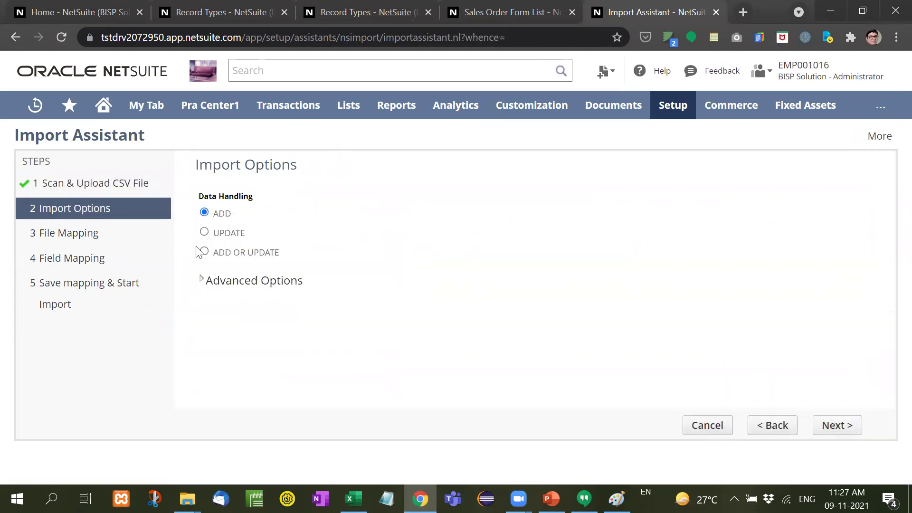
- Set Data Handling to Update, keep the Internal ID and Customer Note mapping, and run the import
click(205, 233)
click(830, 426)
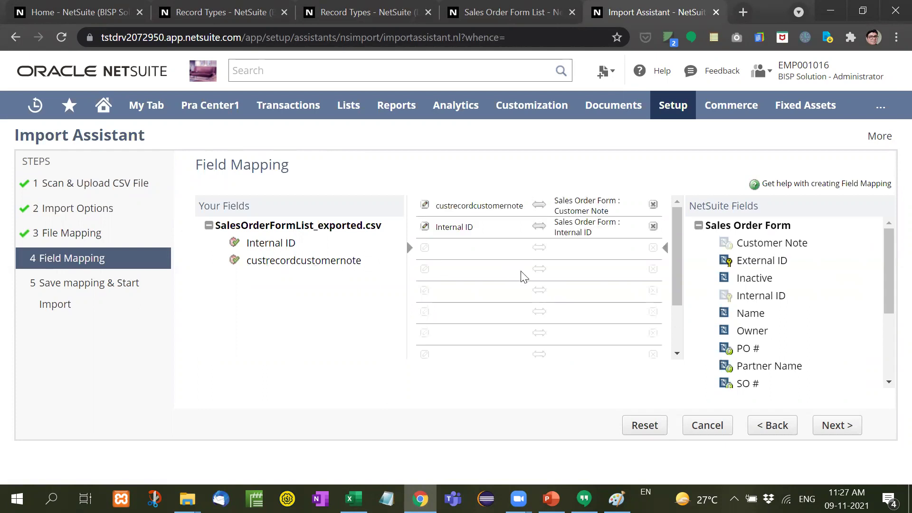
click(839, 433)
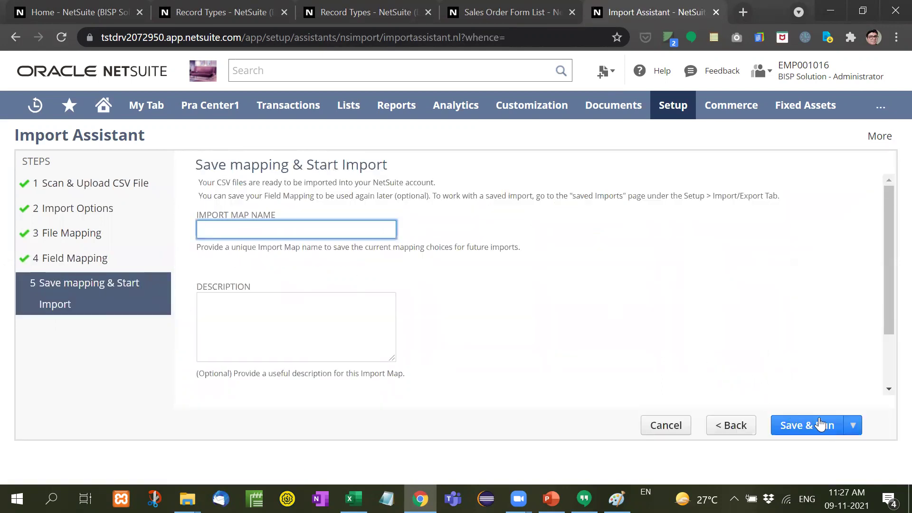
click(853, 425)
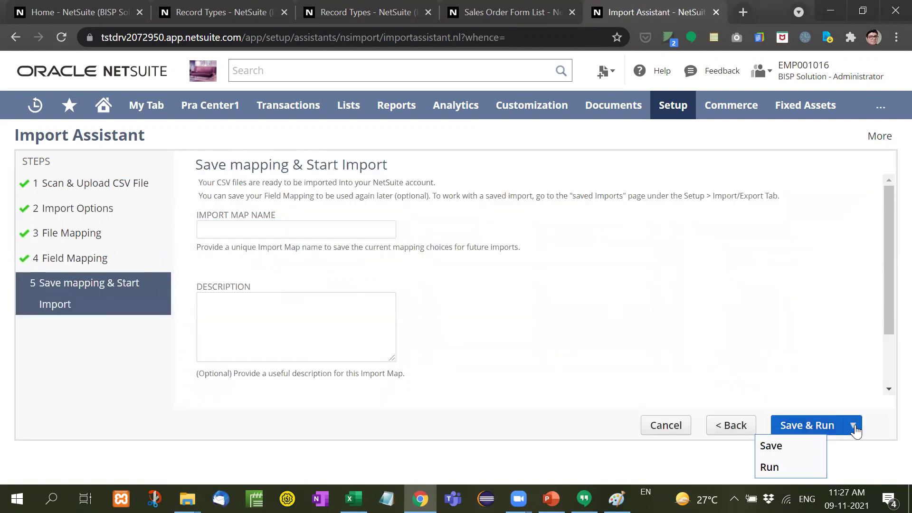
click(801, 465)
click(518, 139)
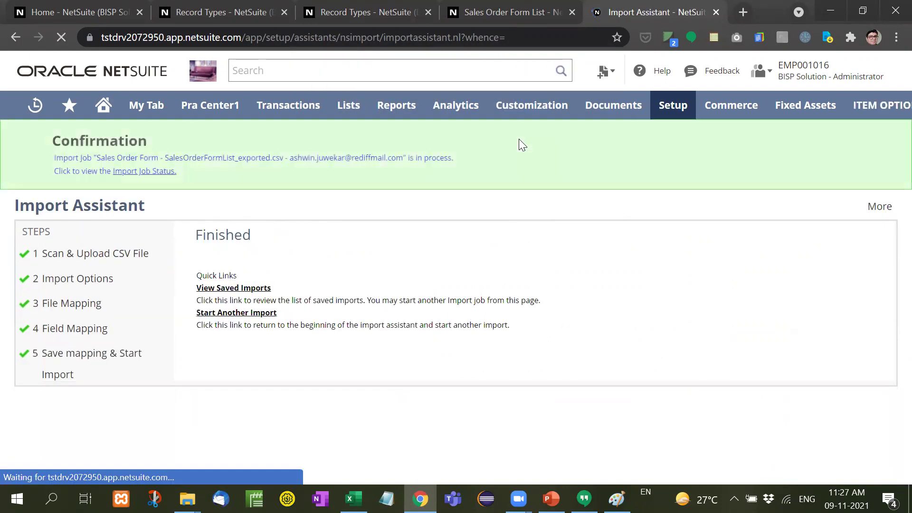
- Refresh Import Job Status until the SalesOrderFormList_exported.csv job shows 2 of 2 records imported
click(134, 172)
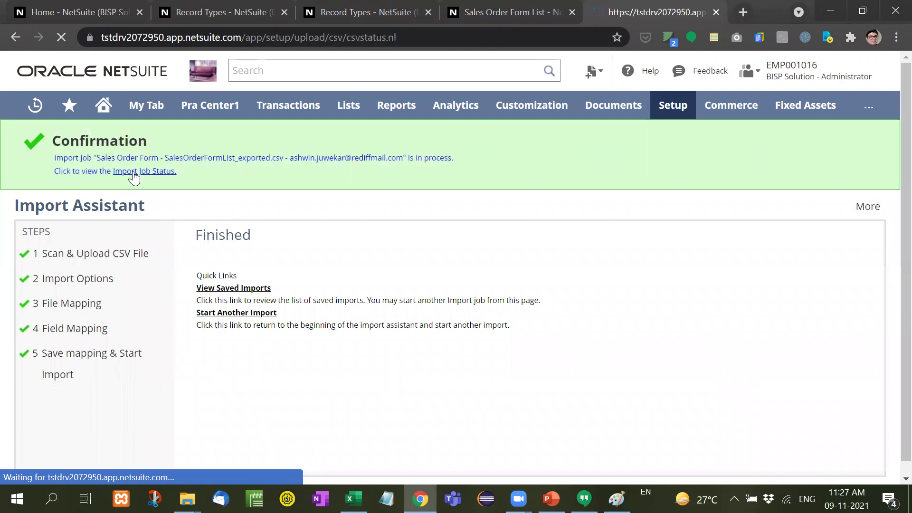
scroll(259, 361, down, 2)
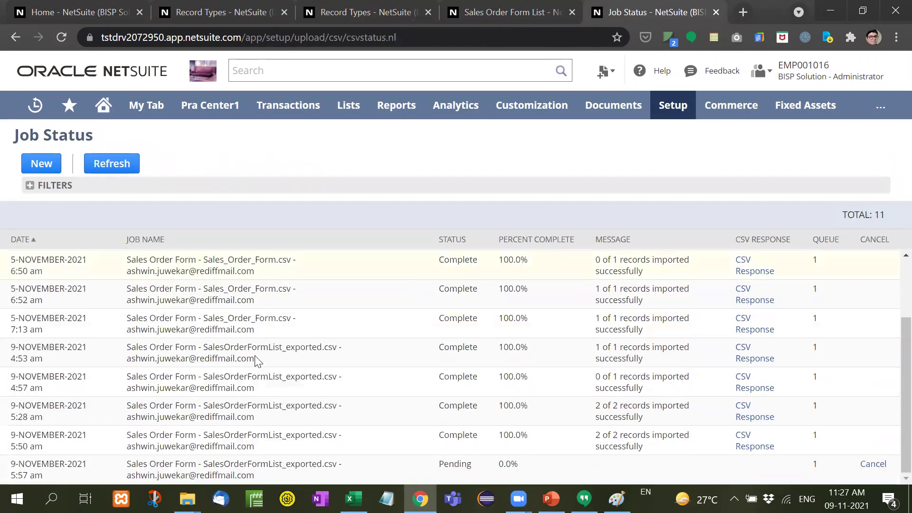
click(126, 171)
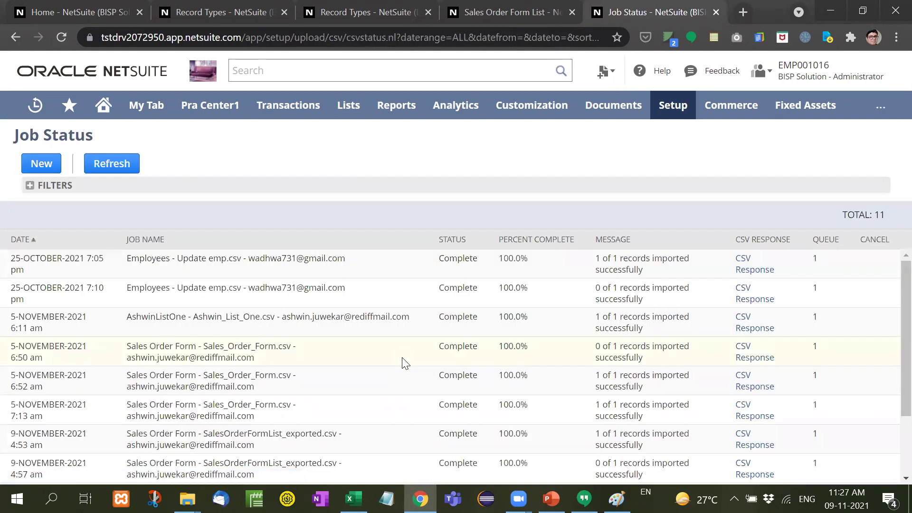
scroll(346, 363, down, 2)
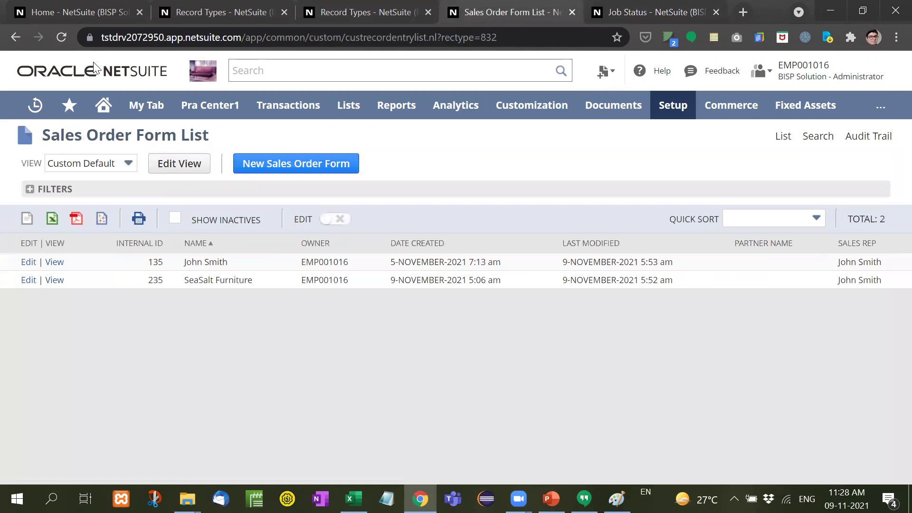
- Reload the list and open record 135 to read its imported Customer Note
click(60, 37)
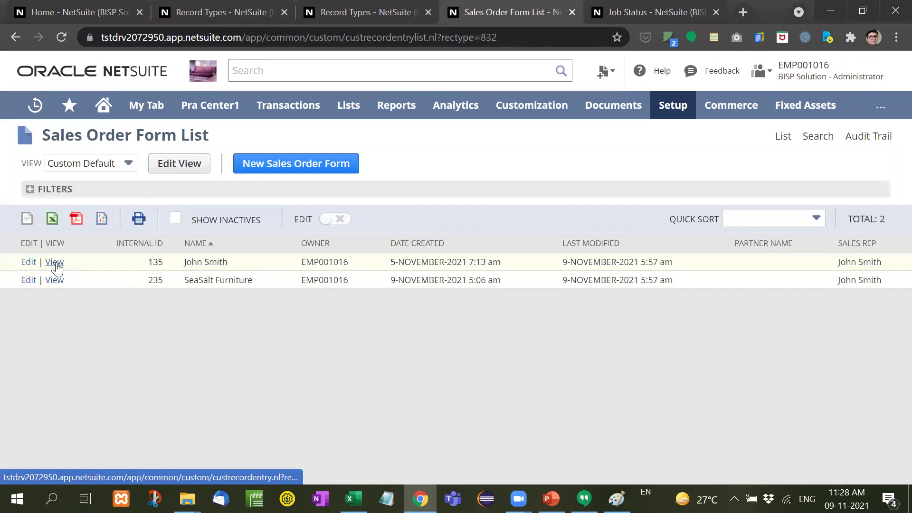
ctrl+click(54, 263)
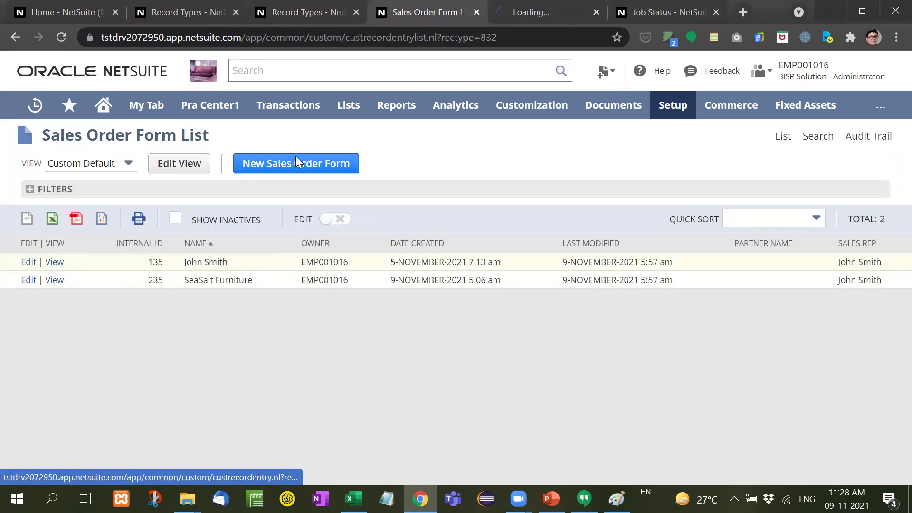
click(518, 19)
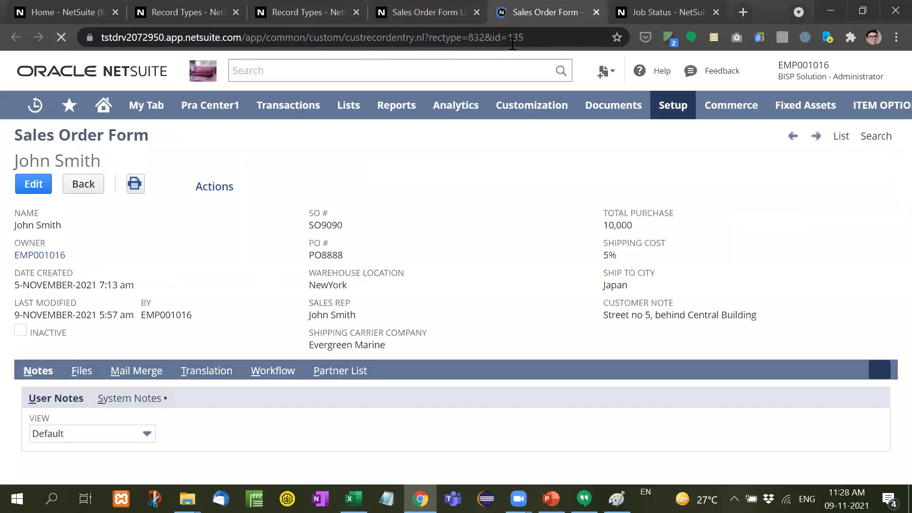
drag(597, 311, 779, 325)
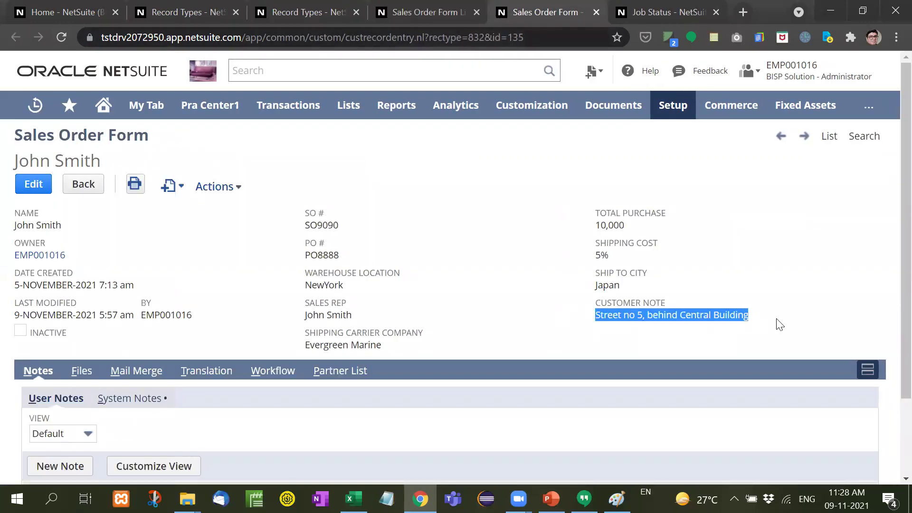
- Compare record 135's note with the spreadsheet value for ID 135, then return to the list
click(354, 499)
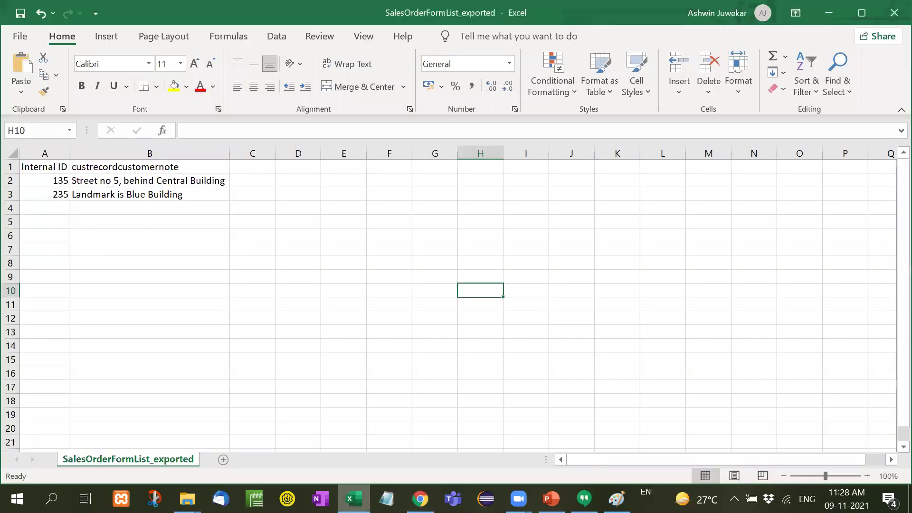
click(98, 178)
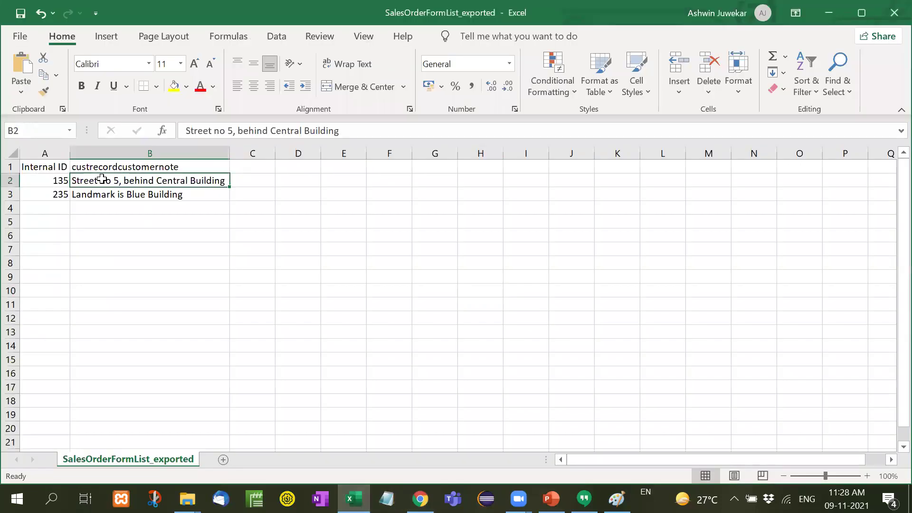
click(835, 13)
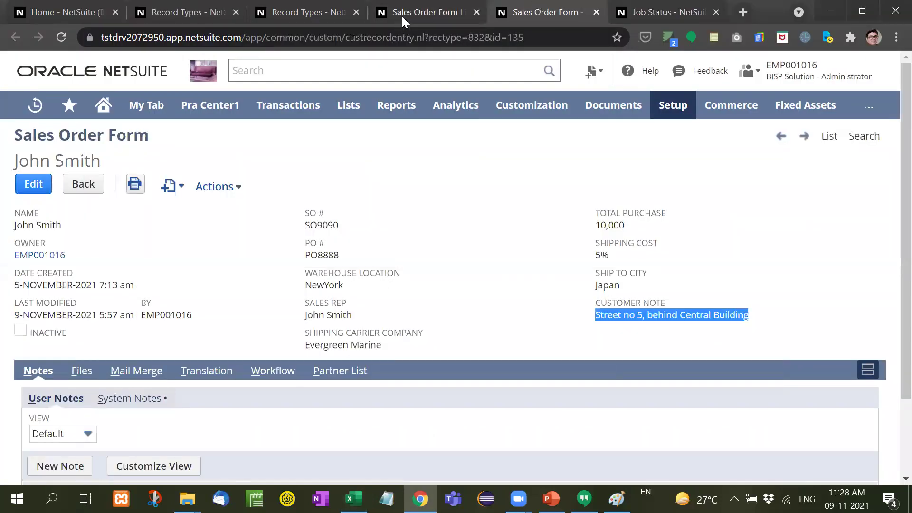
key(ctrl+shift+Tab)
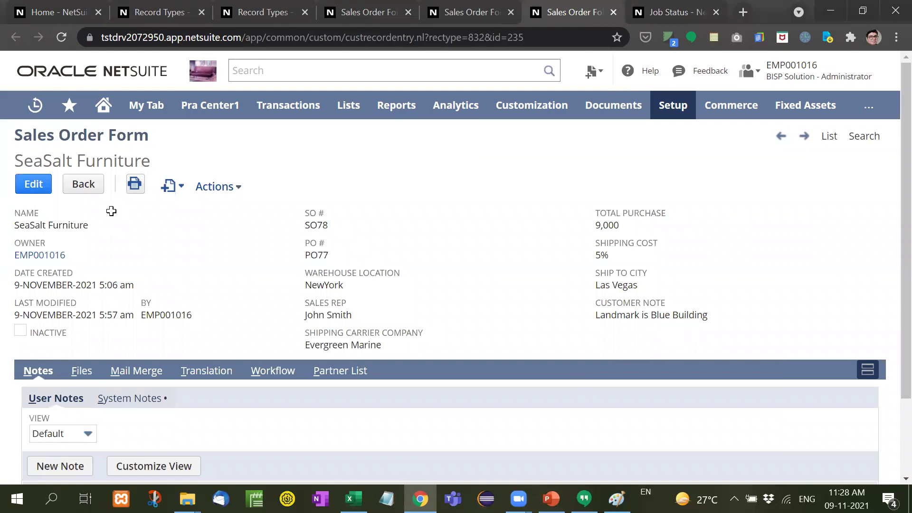
key(alt+Tab)
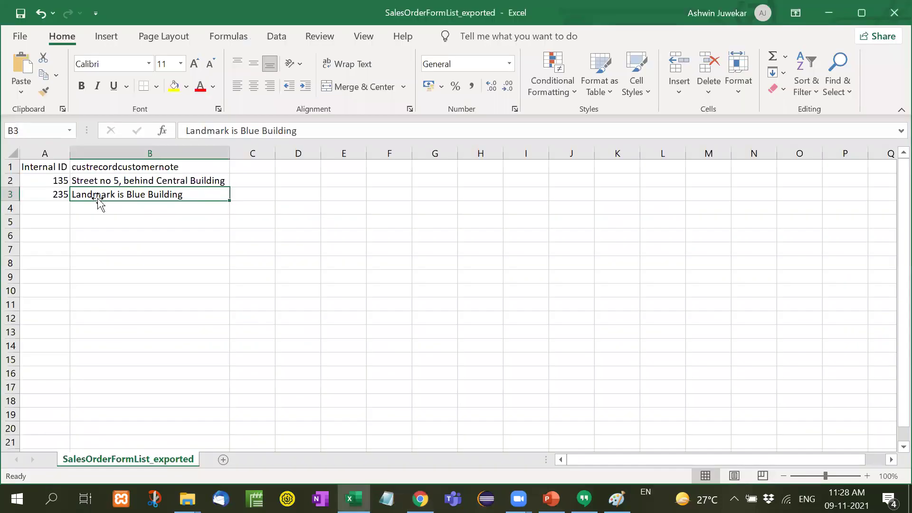